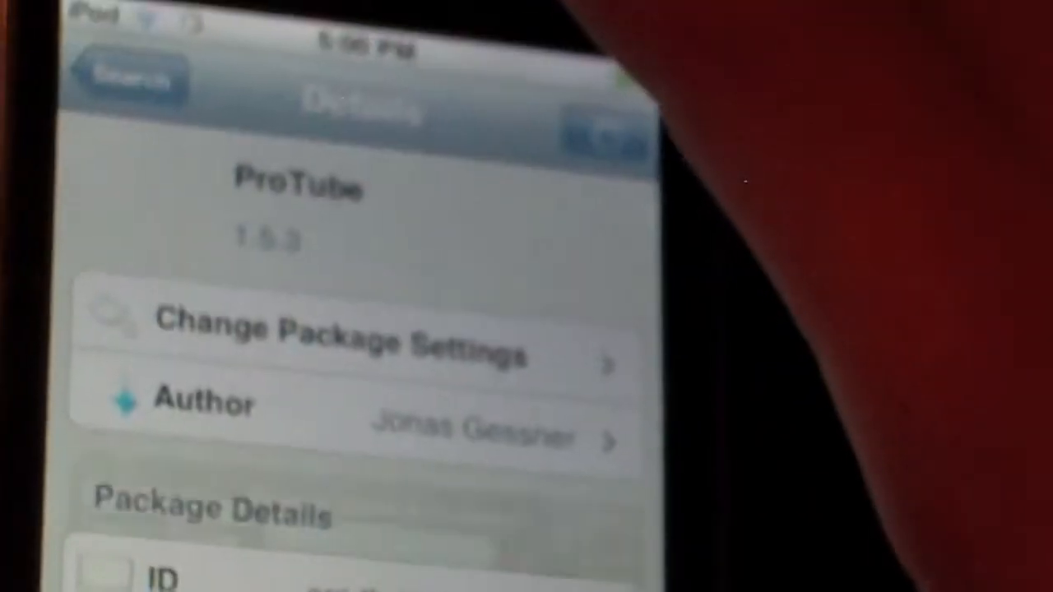
pyautogui.scroll(-5, 371, 371)
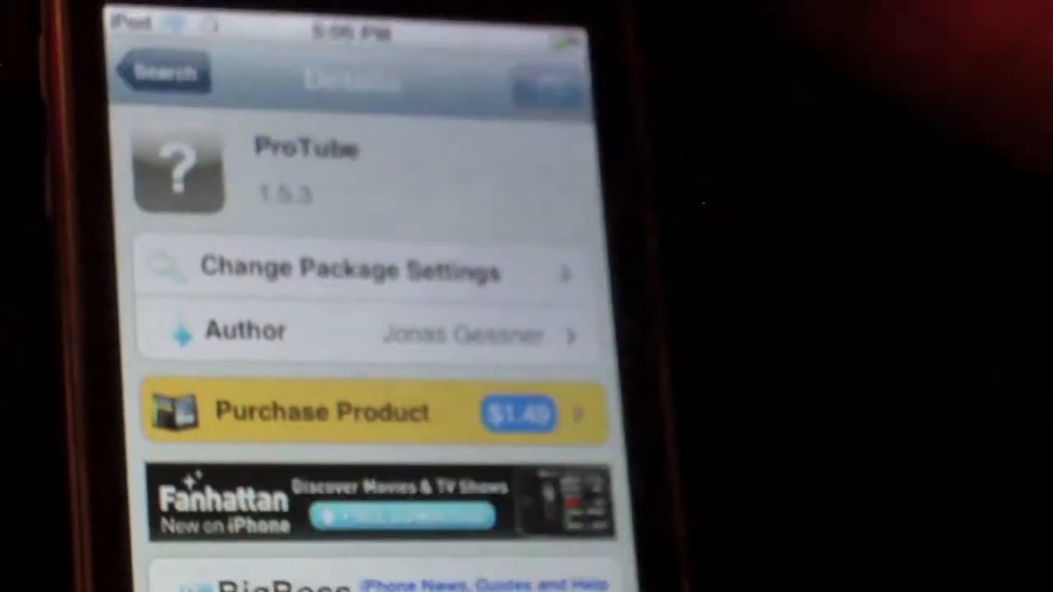
# Return from the package Details page to the ProTube search results
pyautogui.click(157, 66)
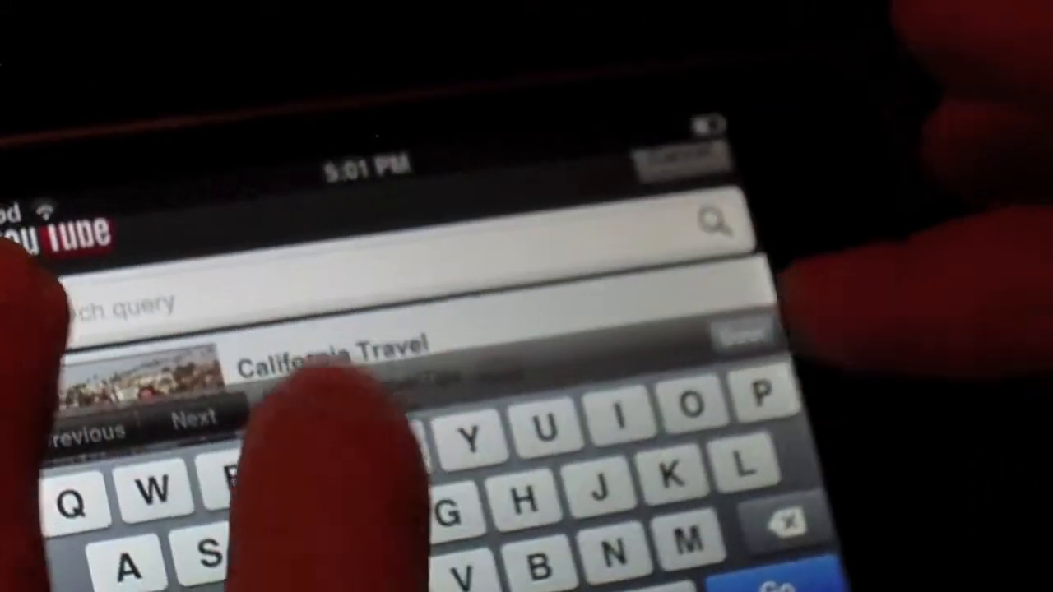
pyautogui.write('ronald')
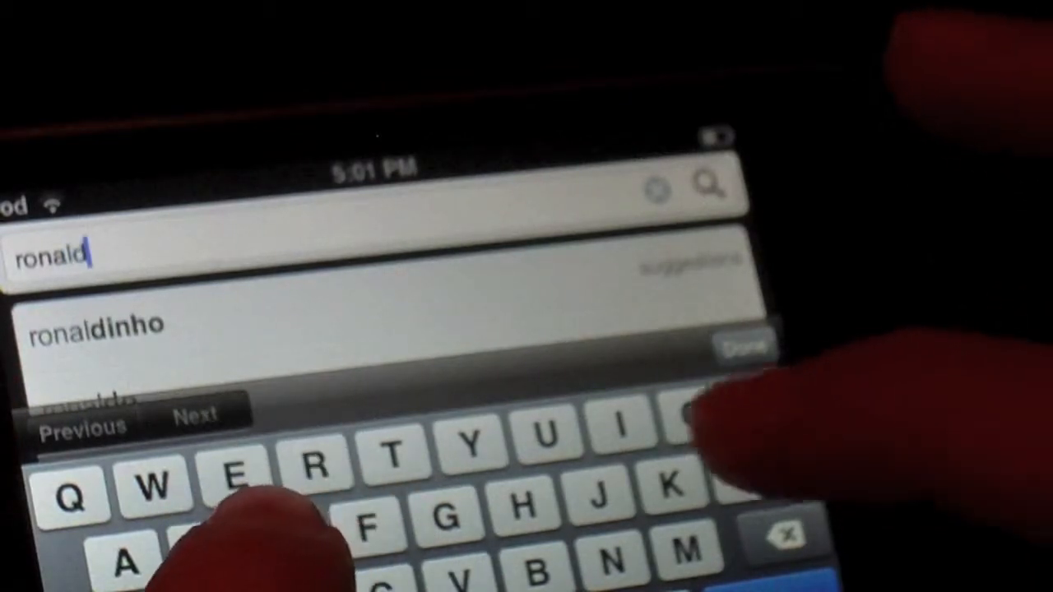
pyautogui.write('onho')
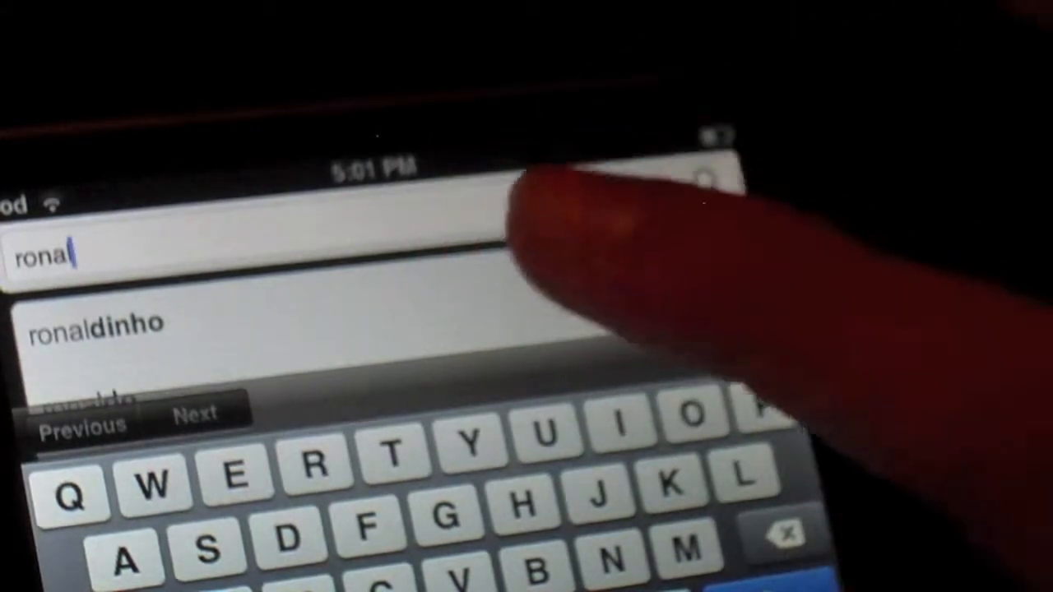
# Run the 'ronaldinho' YouTube search and pick the Ronaldinho Goal Top 10 result
pyautogui.click(745, 346)
pyautogui.click(329, 329)
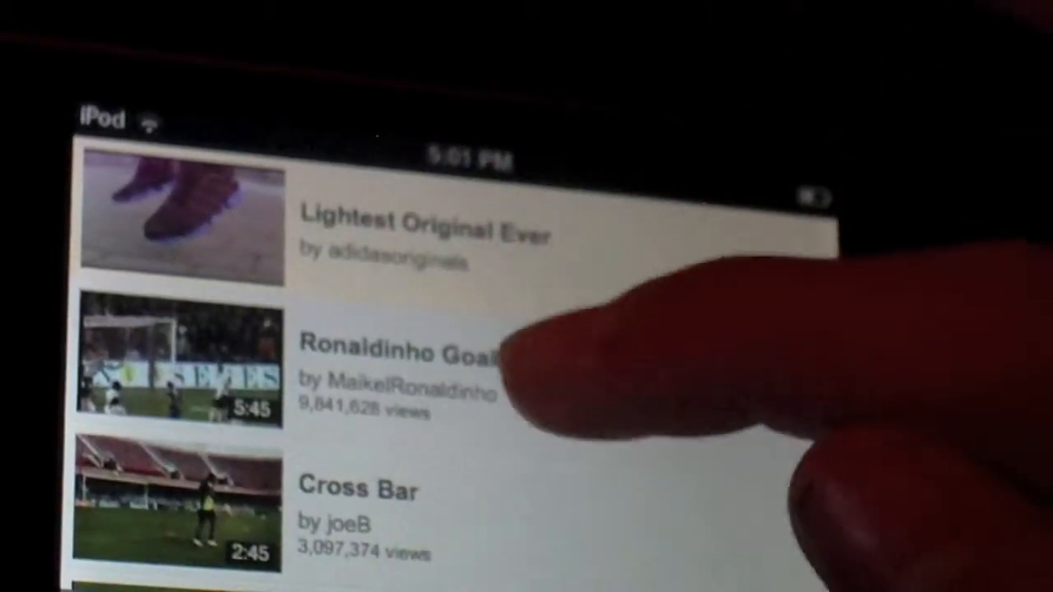
pyautogui.click(493, 436)
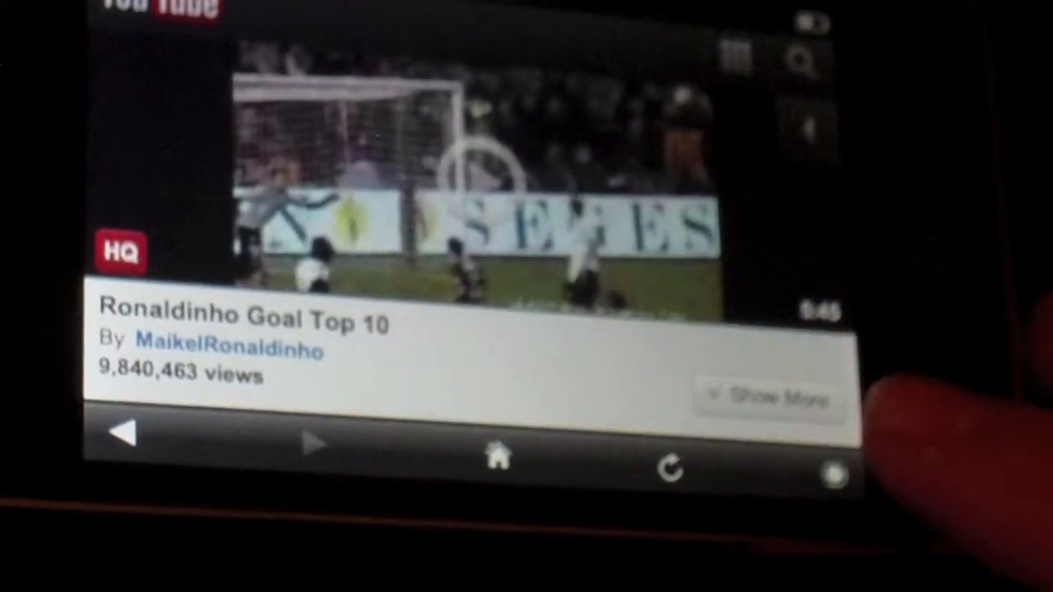
# Download Ronaldinho Goal Top 10 as 'Video: 360p' and view it in the Download Manager
pyautogui.click(831, 473)
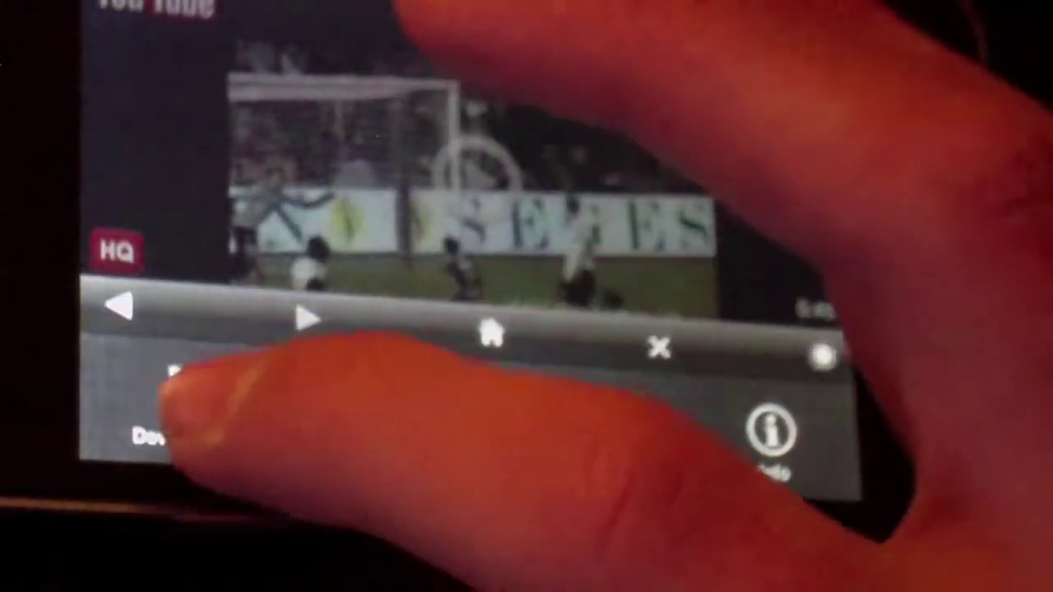
pyautogui.click(164, 395)
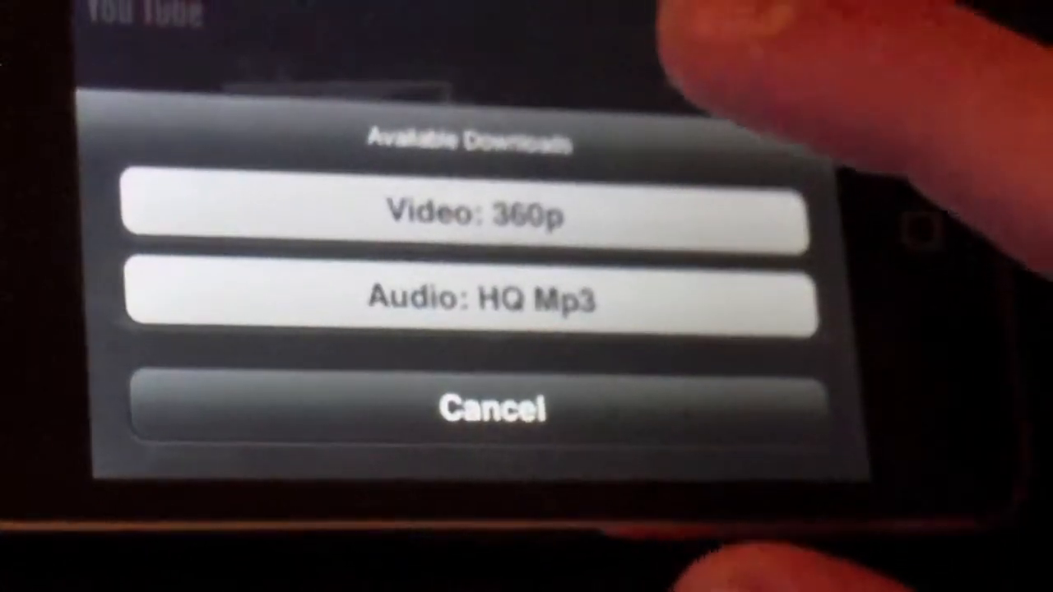
pyautogui.click(609, 213)
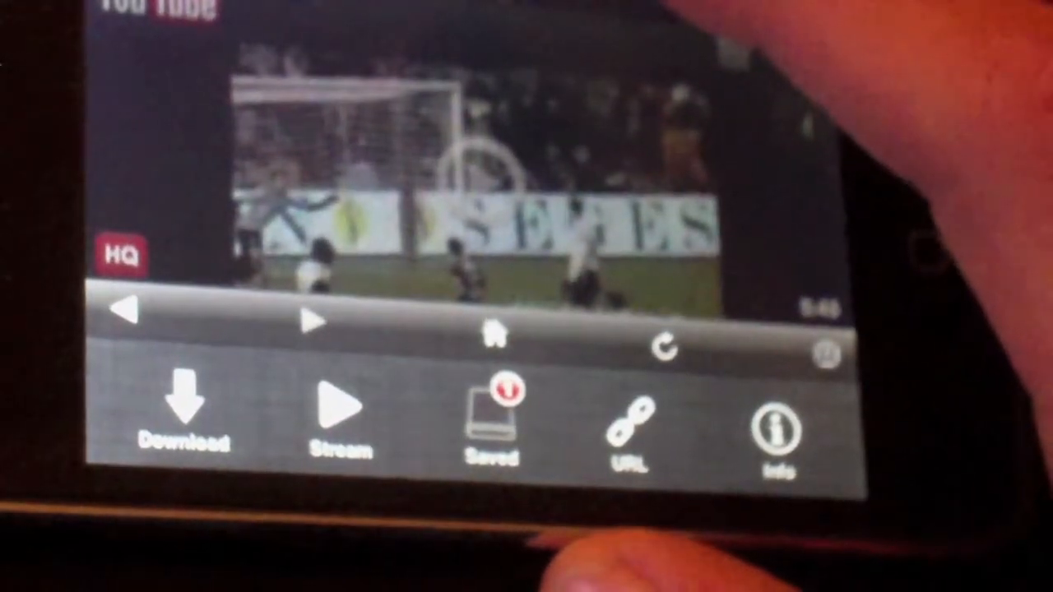
pyautogui.click(493, 420)
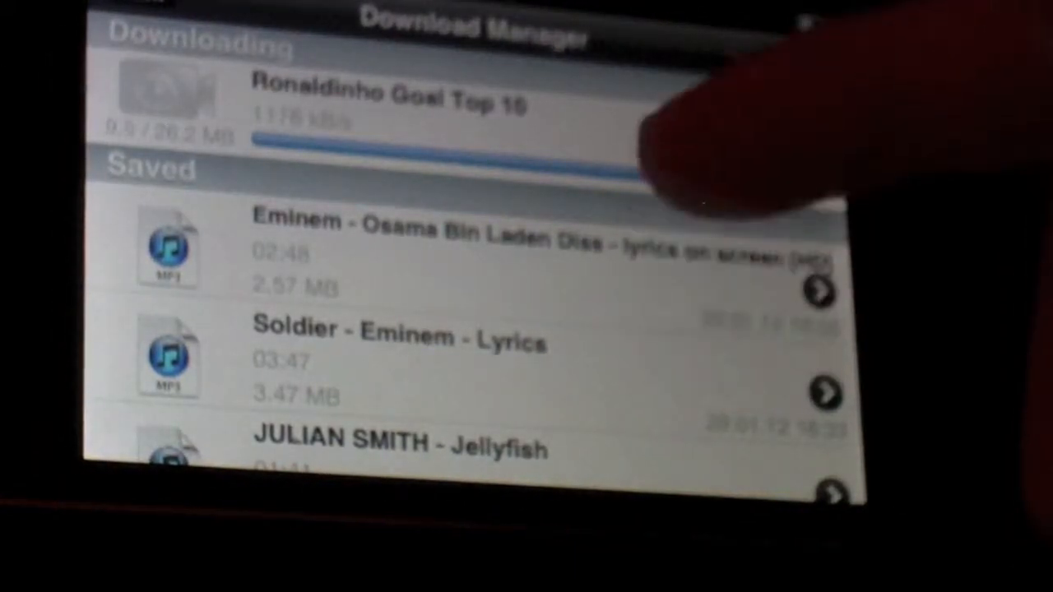
pyautogui.scroll(-3, 527, 296)
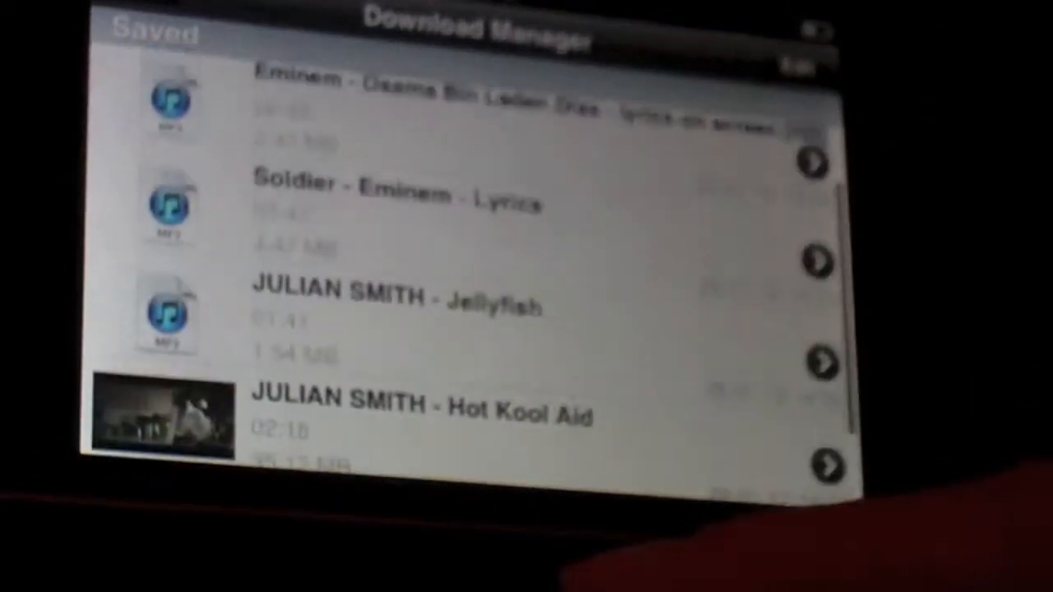
pyautogui.scroll(3, 527, 296)
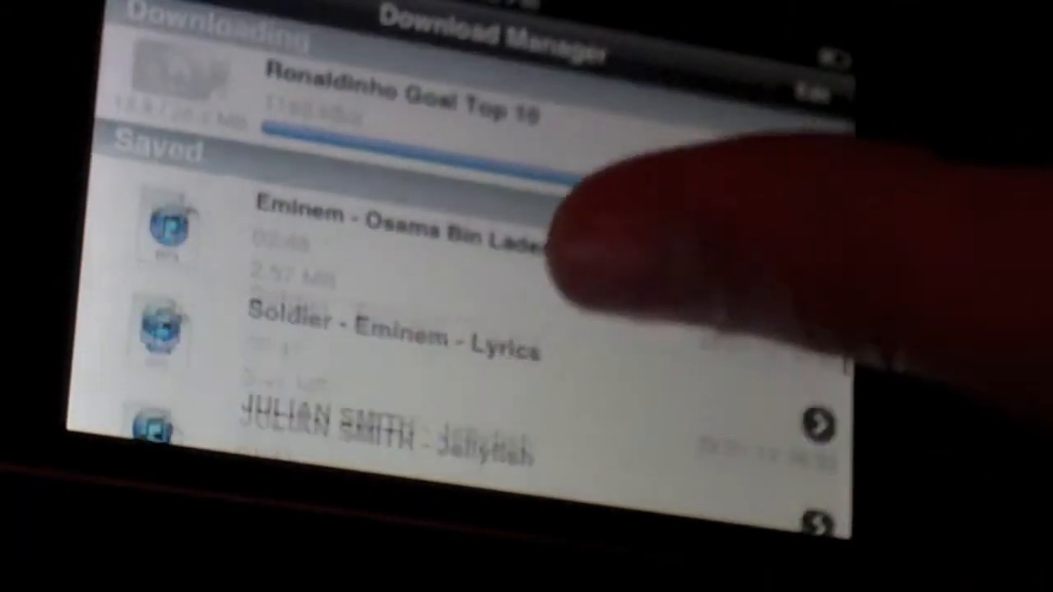
pyautogui.scroll(-1, 527, 296)
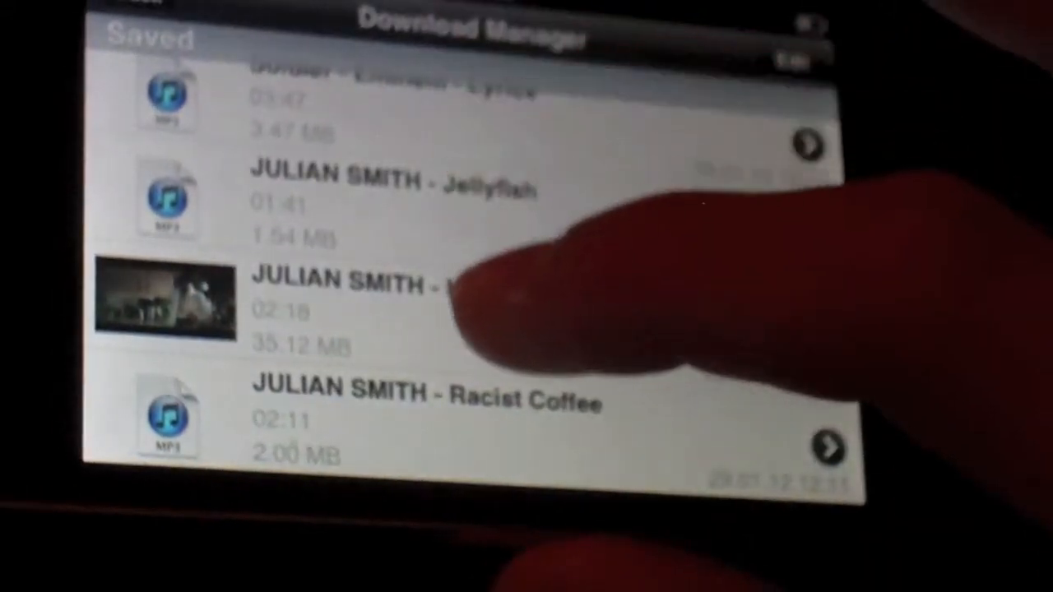
pyautogui.scroll(3, 461, 288)
pyautogui.scroll(3, 494, 247)
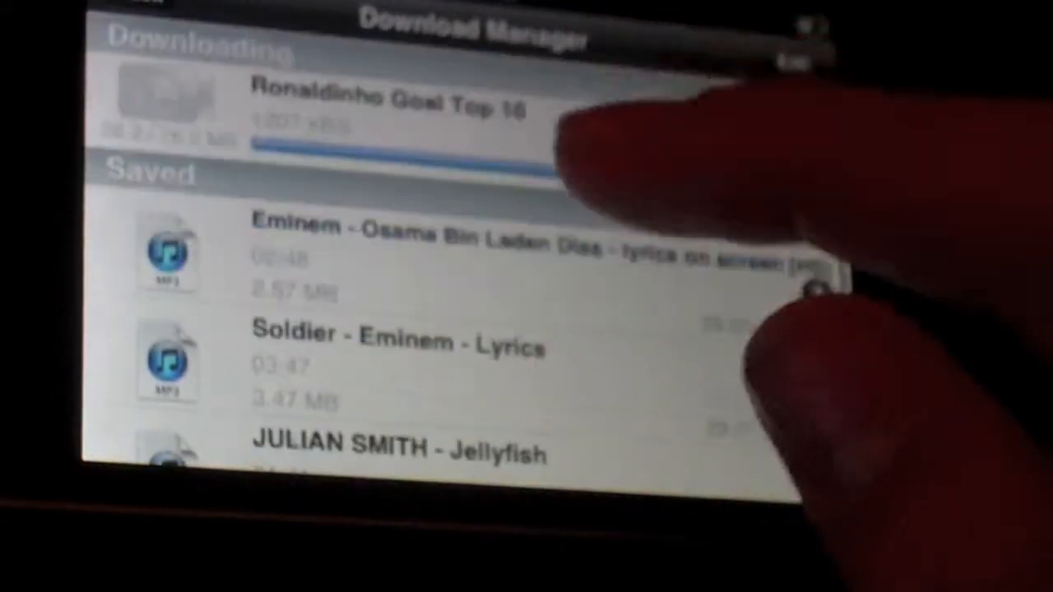
# Play the saved Ronaldinho Goal Top 10, pause it, and lower the volume to about half
pyautogui.click(576, 115)
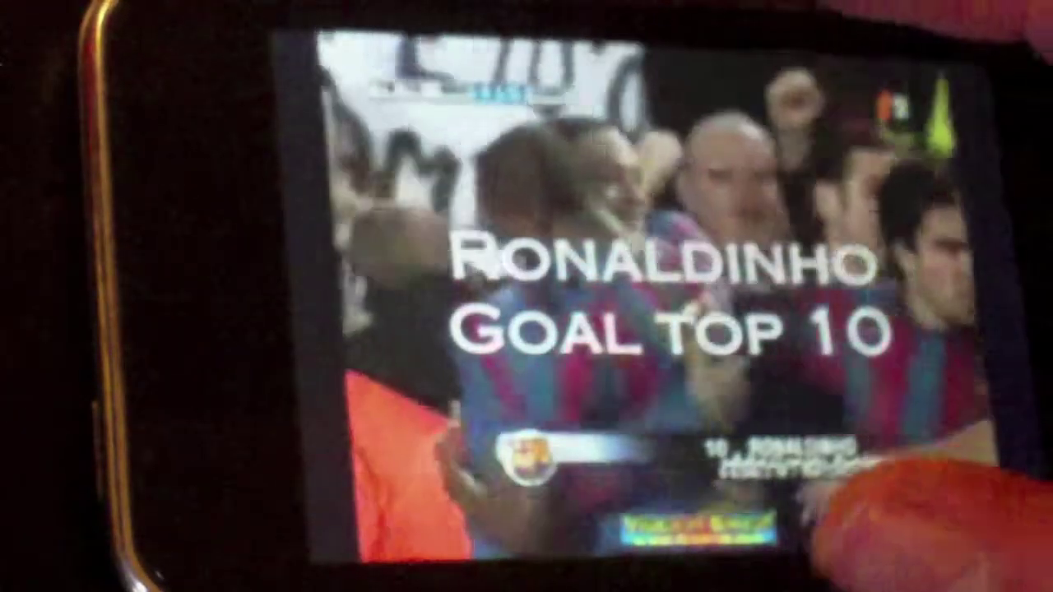
pyautogui.click(716, 271)
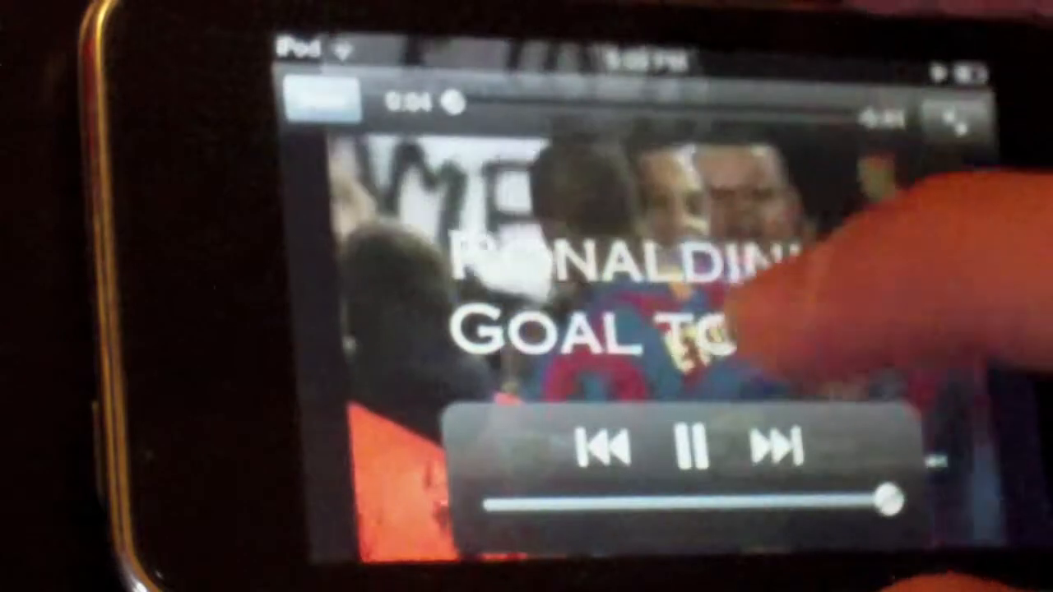
pyautogui.click(682, 448)
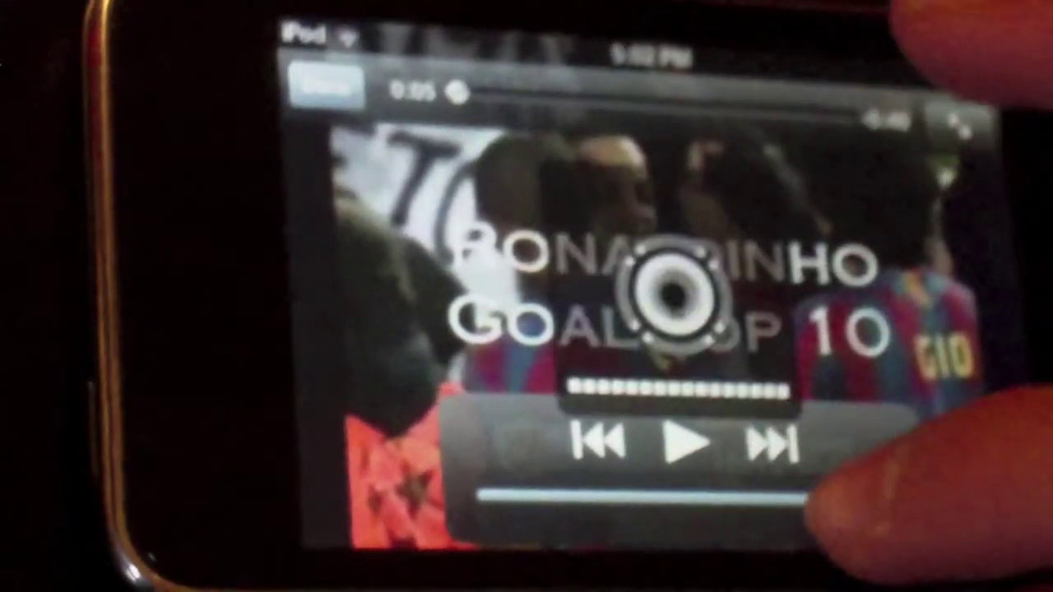
pyautogui.moveTo(815, 494); pyautogui.dragTo(700, 498)
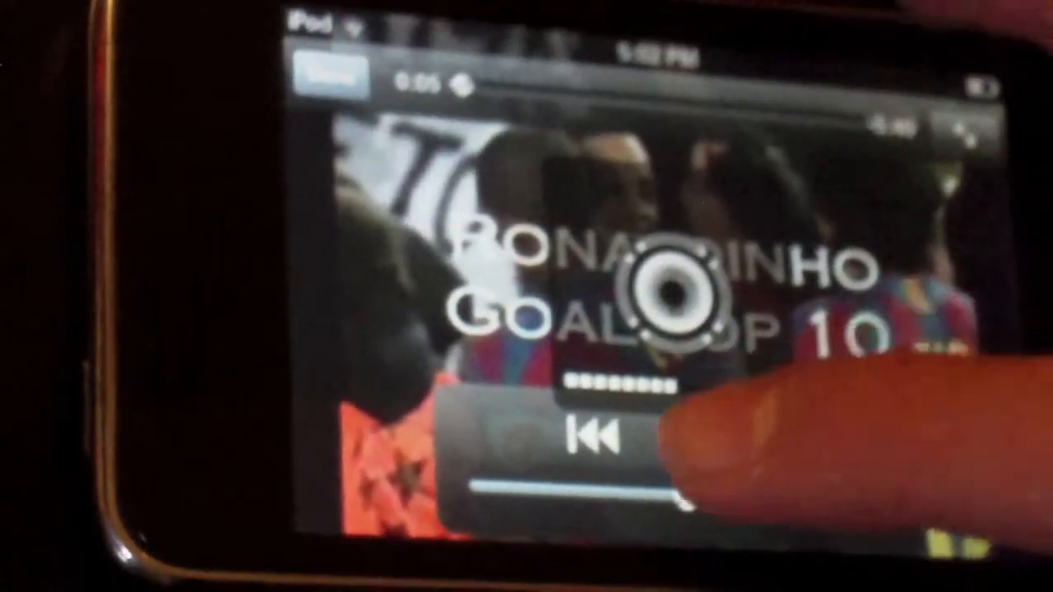